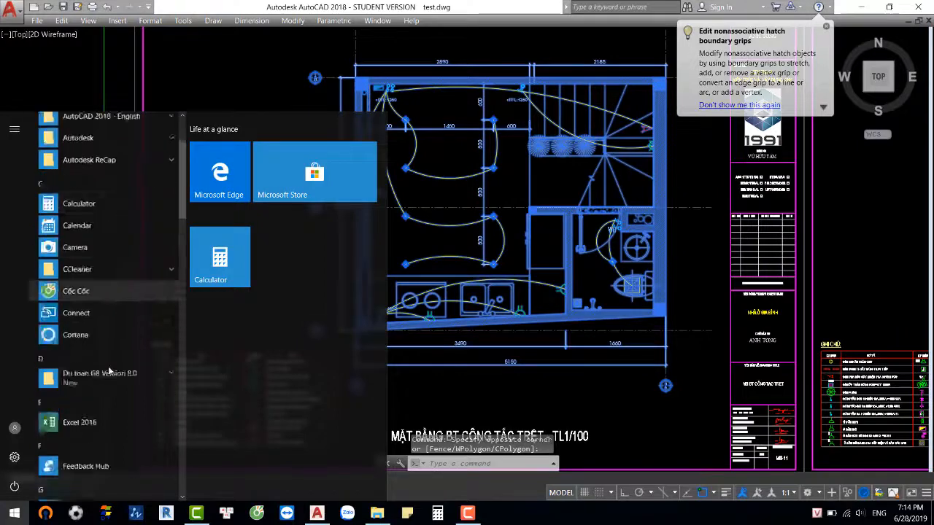
Switch to Word by launching Word 2016 and create a blank document.
scroll(104, 319, up, 2)
scroll(104, 316, down, 8)
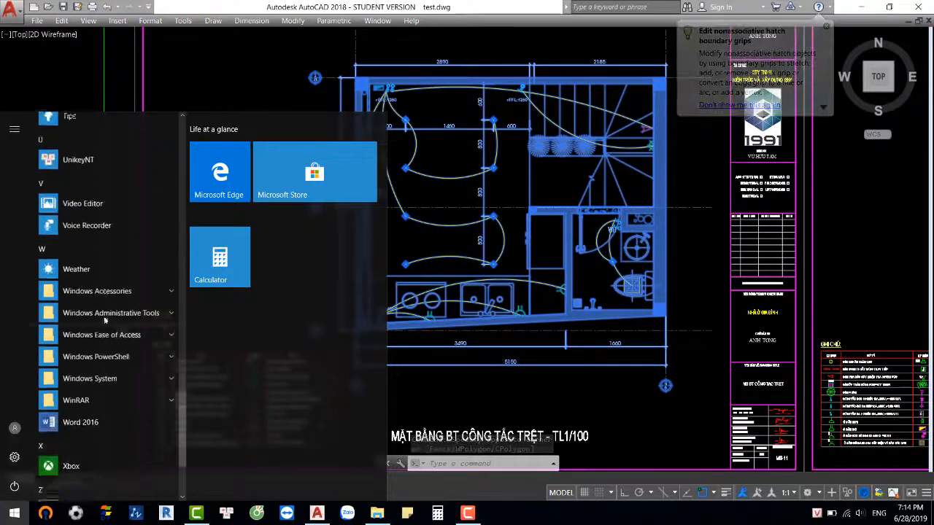
scroll(100, 266, up, 2)
scroll(100, 267, down, 2)
scroll(100, 269, down, 3)
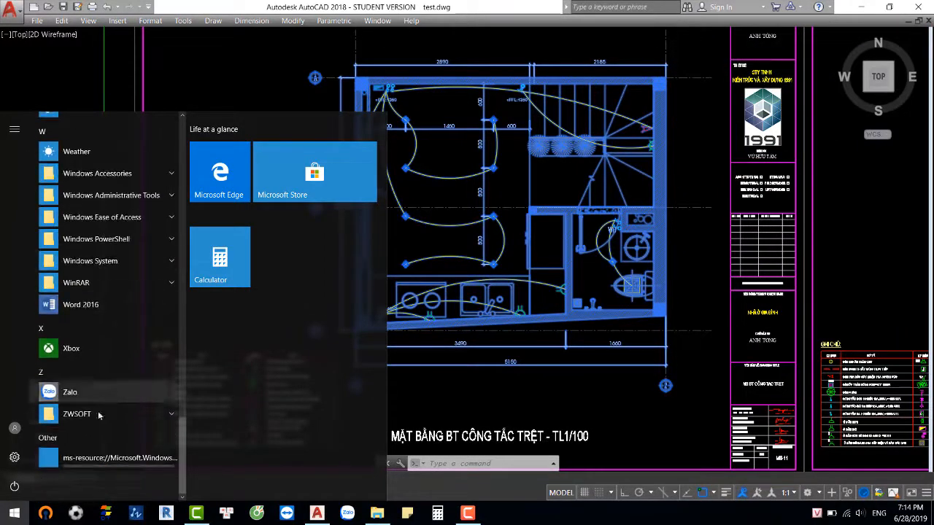
click(171, 305)
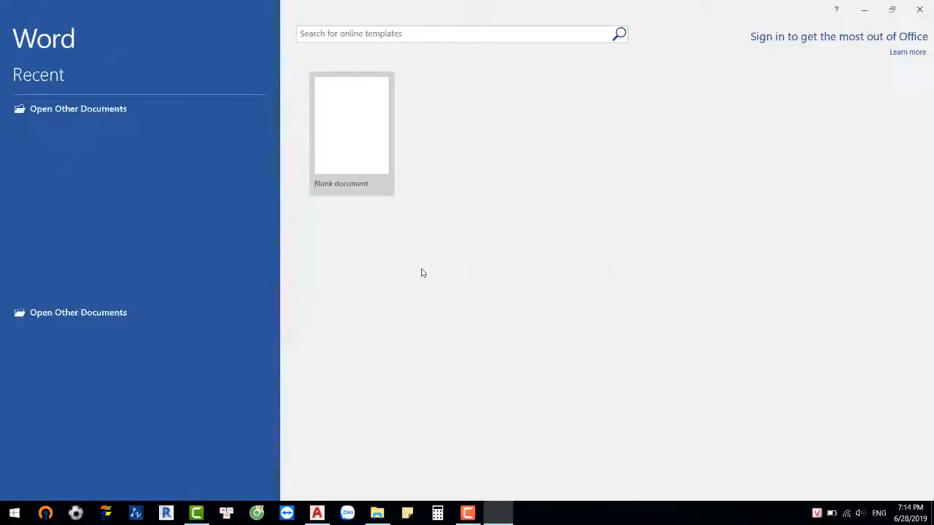
click(364, 150)
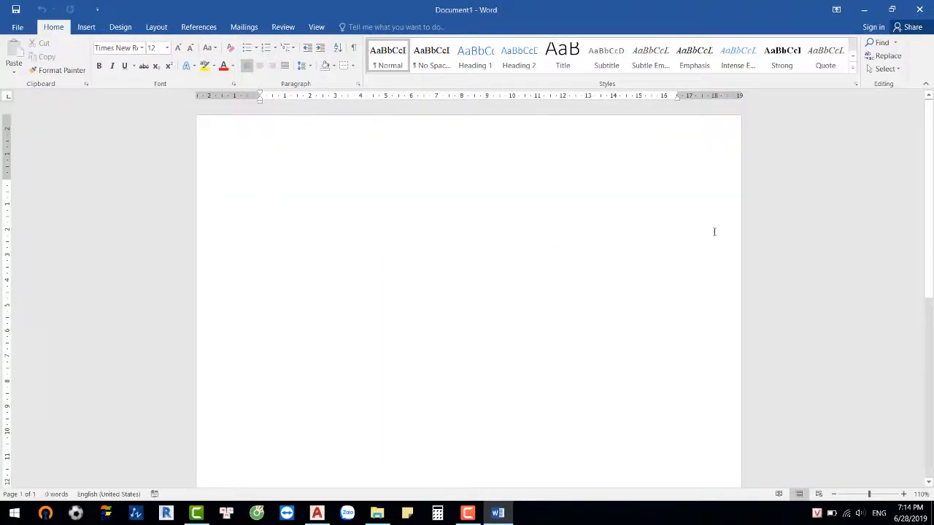
key(alt+Tab)
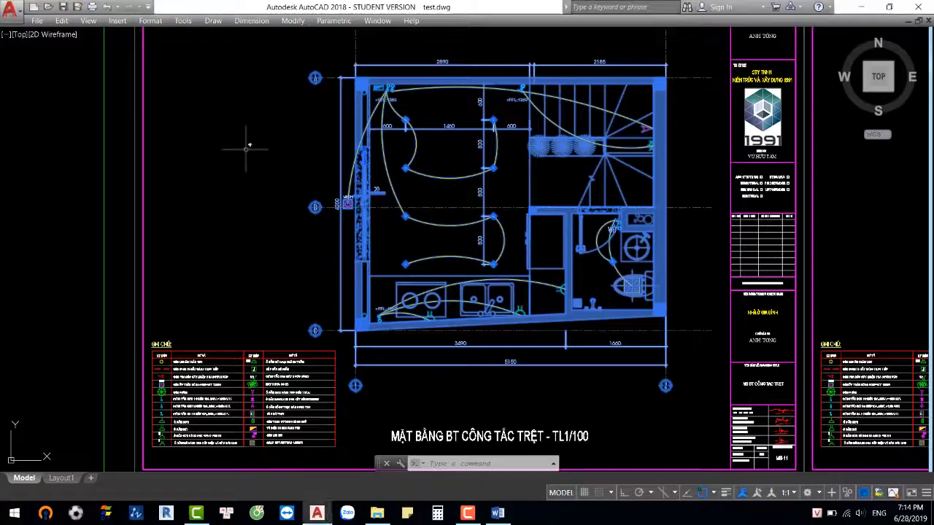
key(alt+Tab)
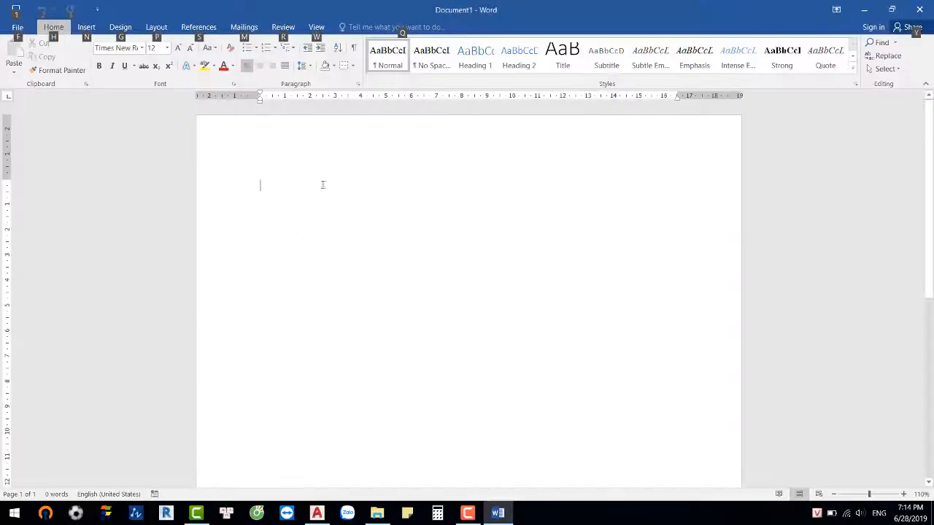
key(alt+Tab)
click(171, 255)
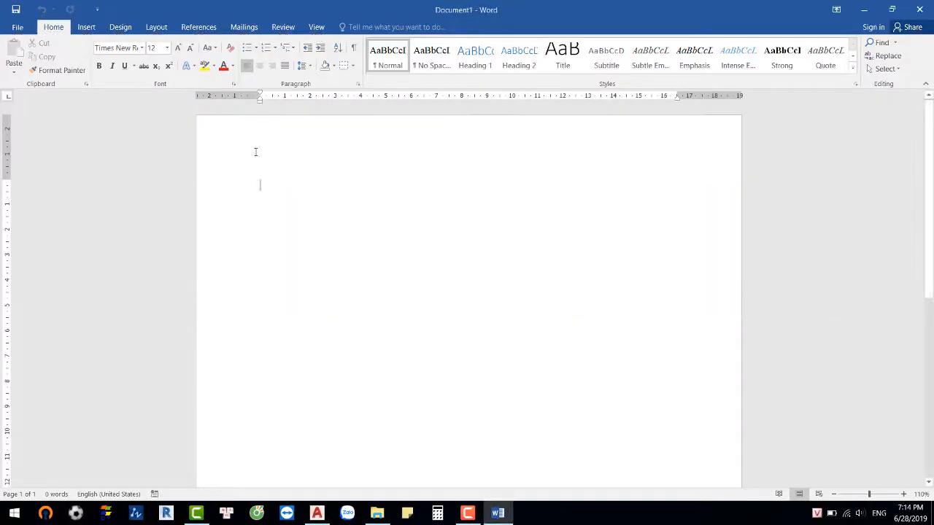
Insert a new AutoCAD Drawing object into the blank document.
click(89, 29)
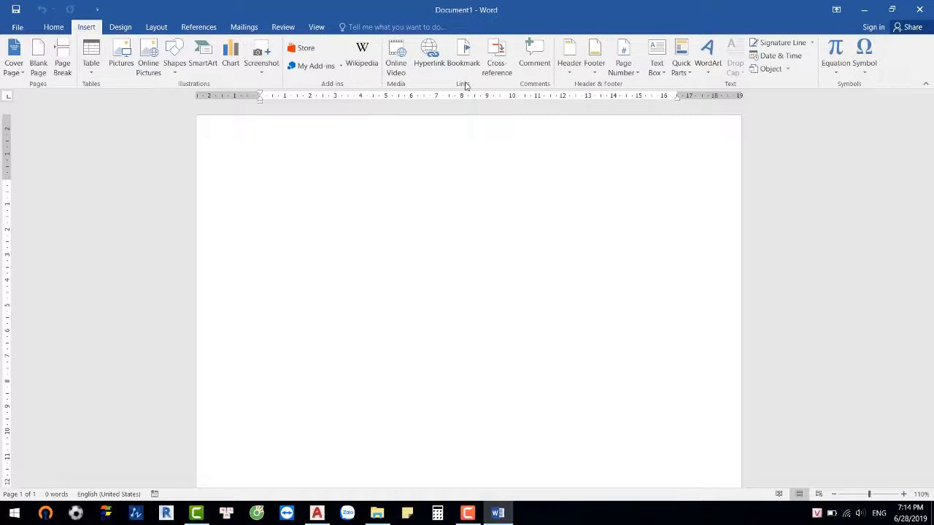
click(770, 69)
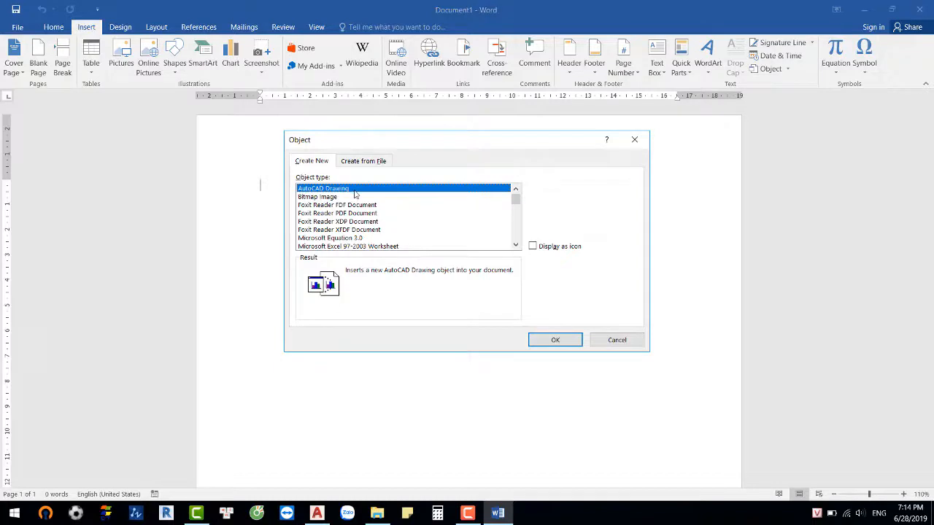
click(540, 339)
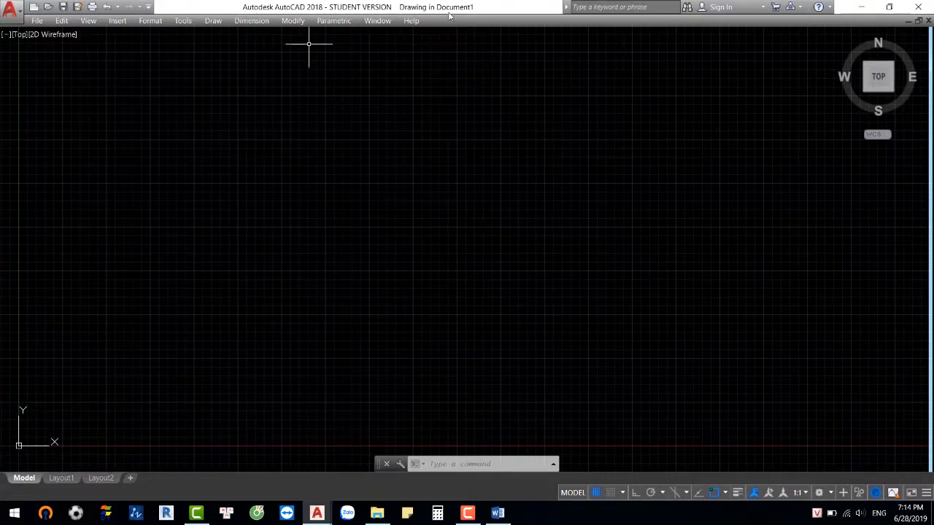
click(498, 512)
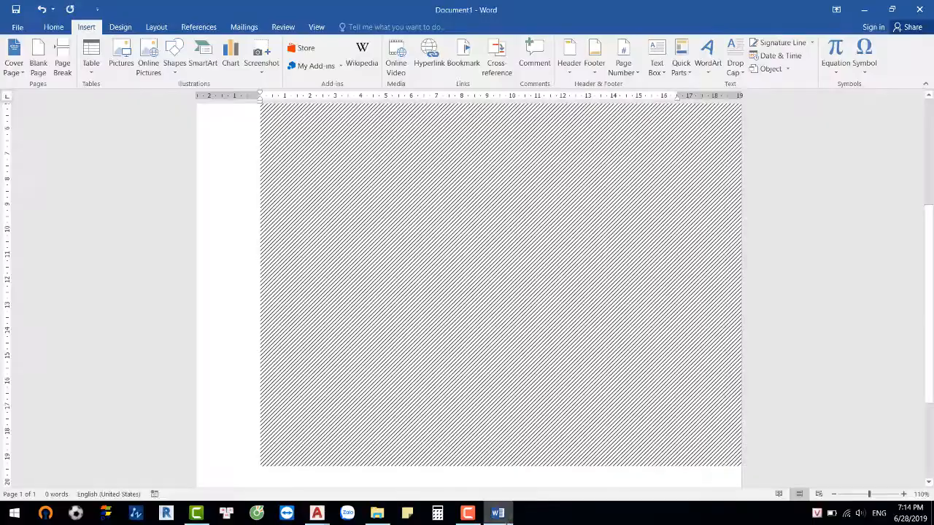
click(497, 513)
click(498, 513)
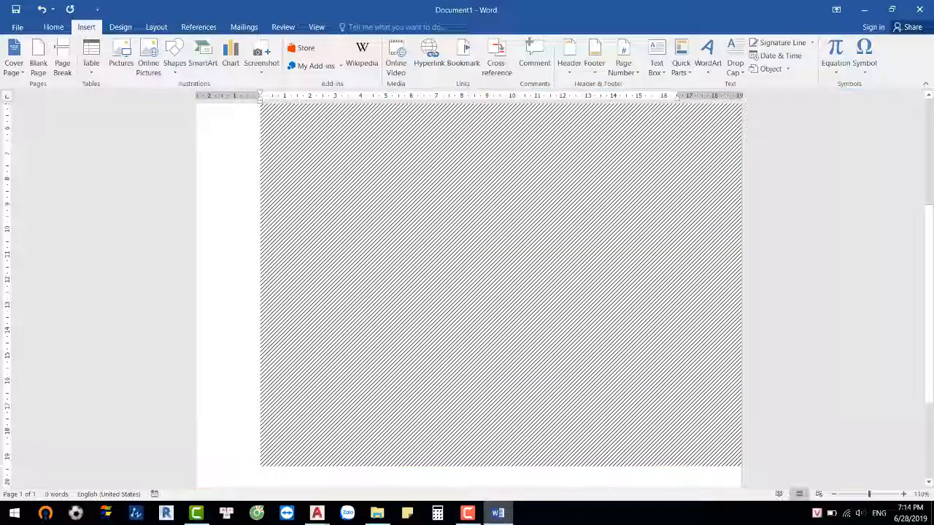
click(497, 512)
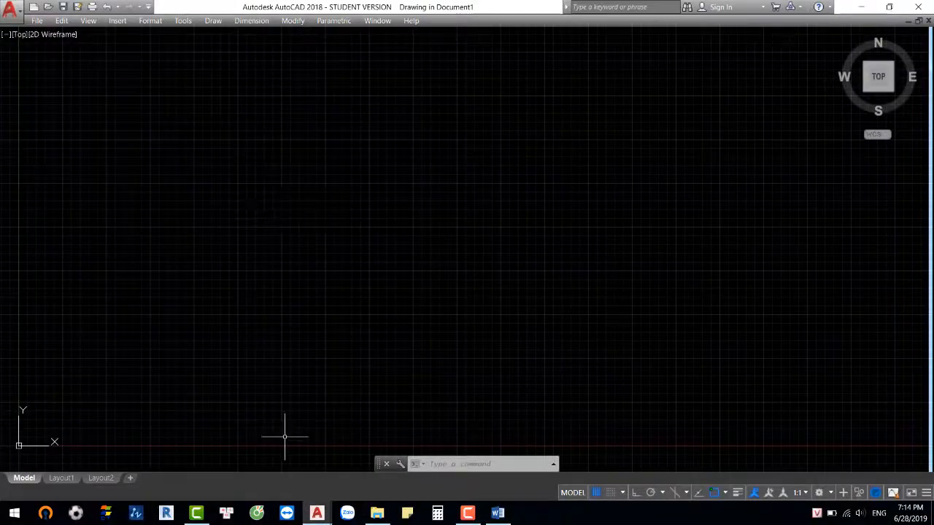
Switch to the test.dwg drawing and copy the whole ground-floor electrical plan with its dimensions and grid bubbles.
mouse_move(318, 506)
click(277, 467)
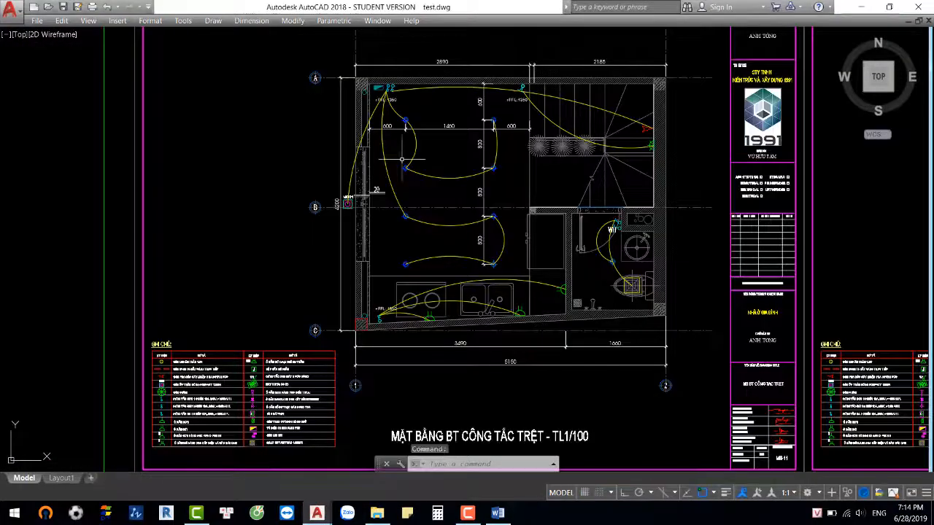
click(290, 49)
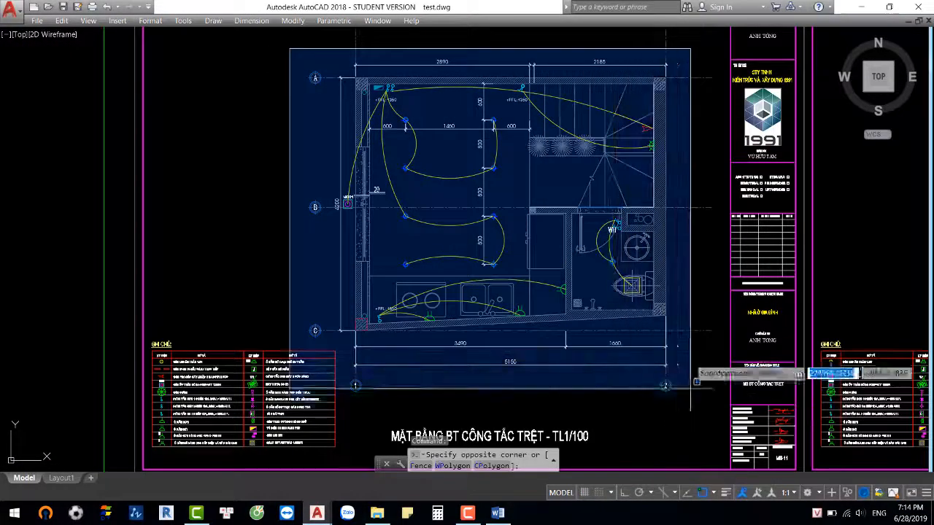
click(691, 420)
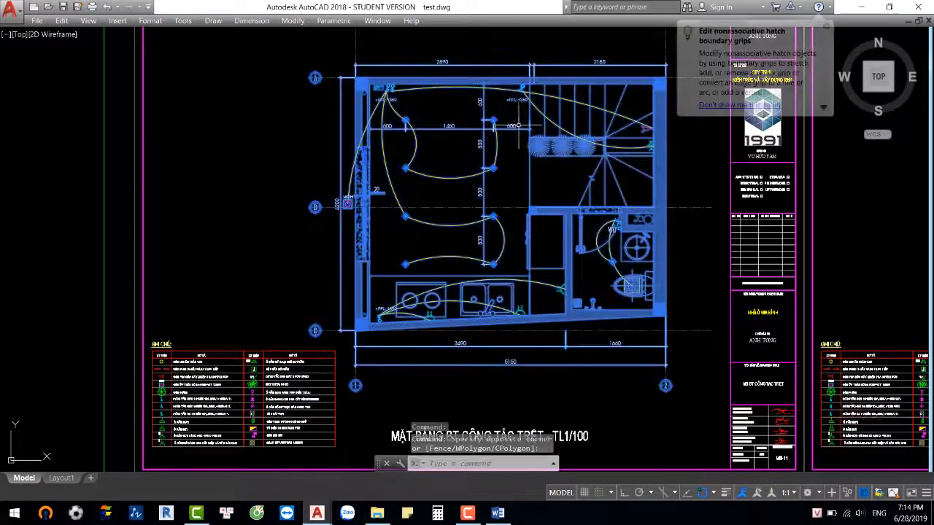
middle_drag(597, 129, 502, 217)
click(601, 130)
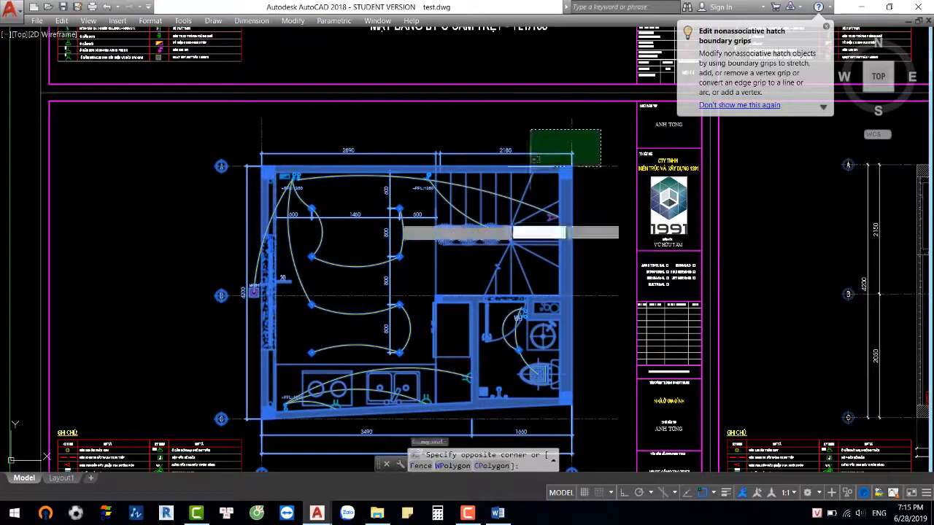
click(196, 422)
middle_drag(195, 422, 224, 345)
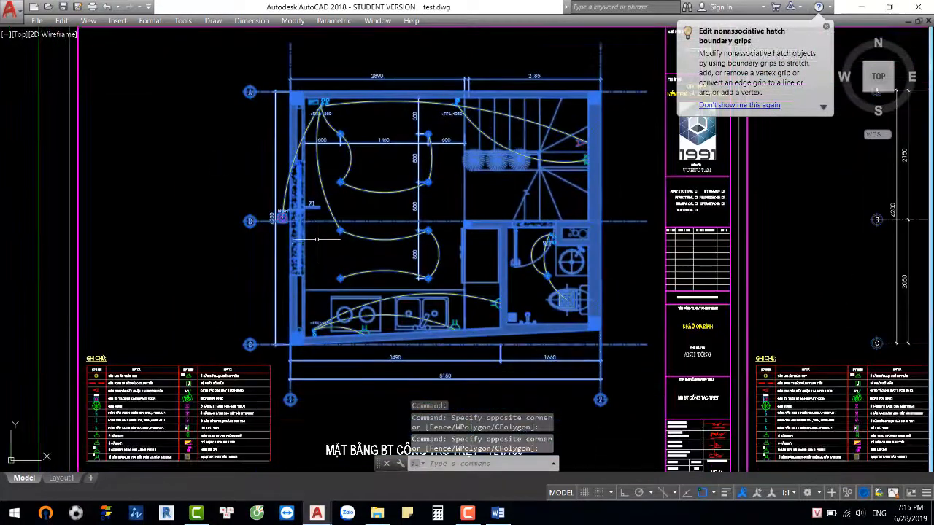
key(ctrl+c)
Paste the copied plan into the embedded Word drawing, zoomed to its extents, and turn off the grid.
key(alt+Tab)
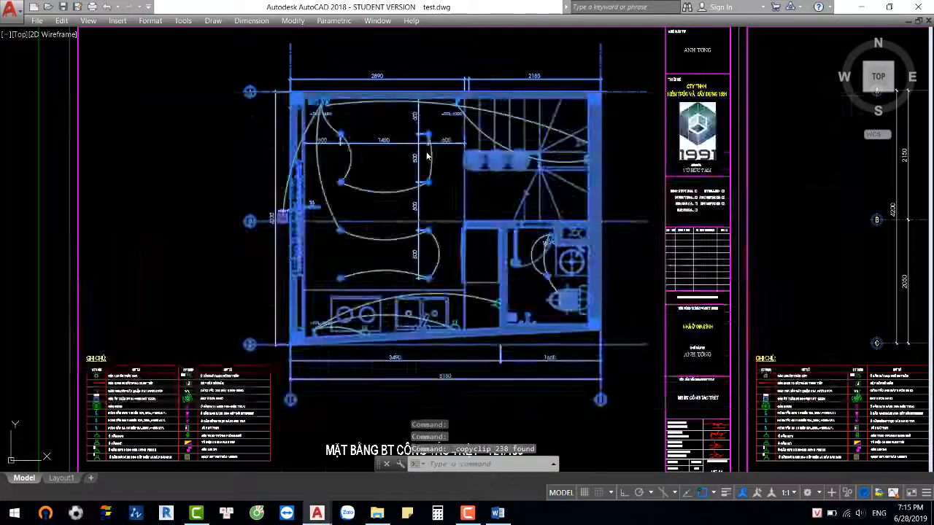
scroll(408, 206, down, 3)
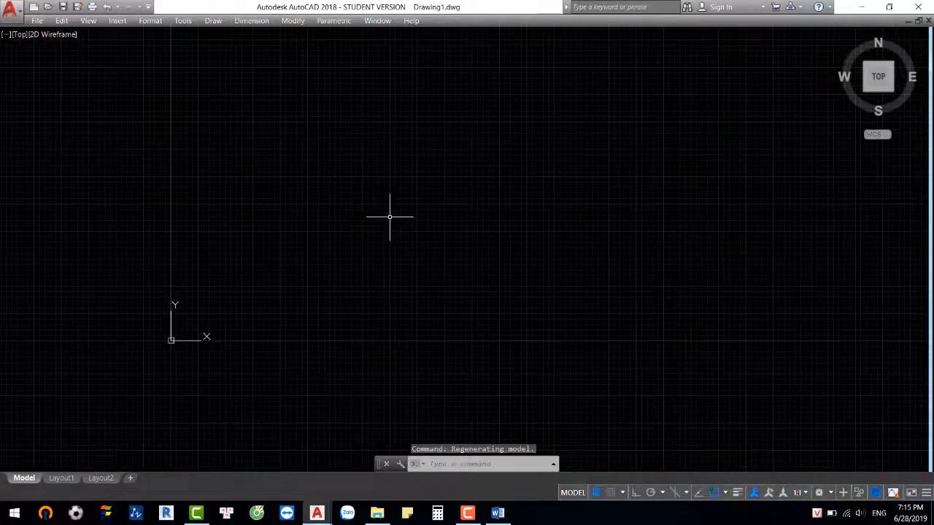
mouse_move(282, 267)
middle_down()
mouse_move(240, 346)
mouse_move(256, 336)
middle_up()
key(ctrl+v)
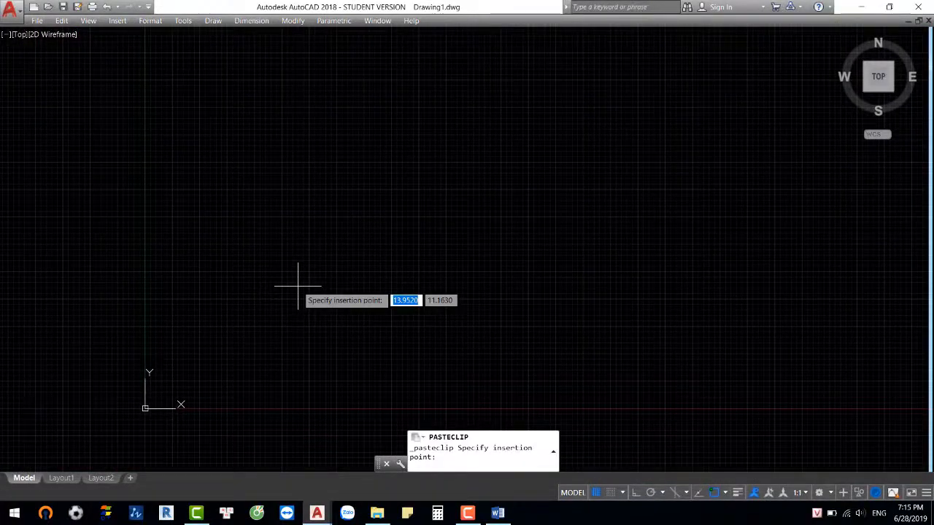
click(298, 286)
middle_click(309, 284)
middle_click(309, 284)
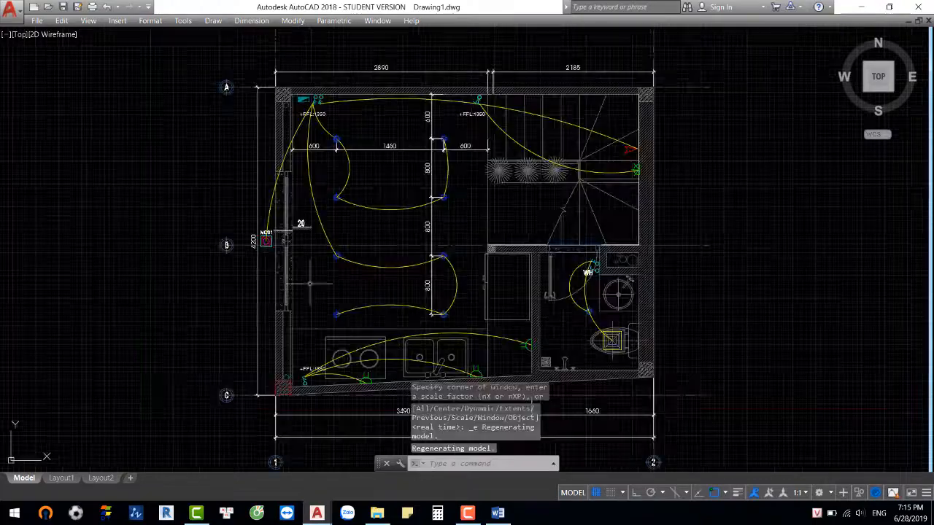
key(F7)
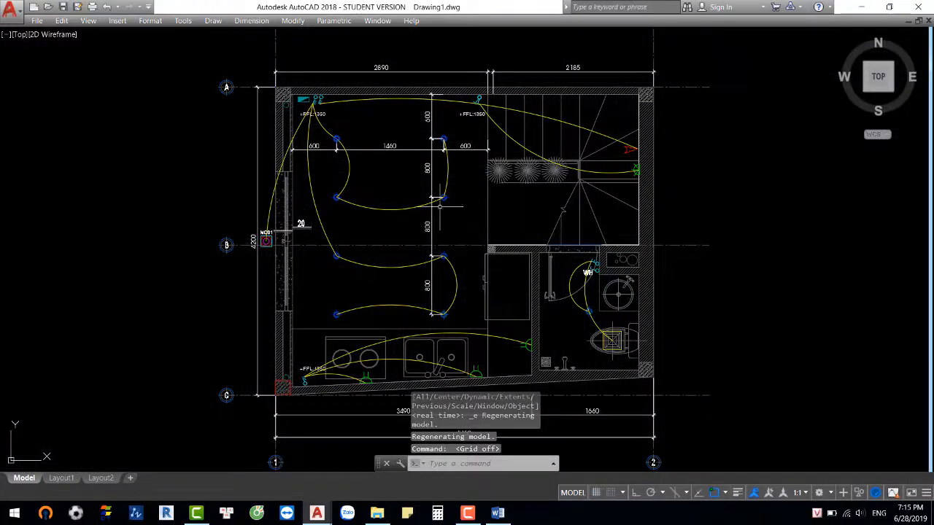
mouse_move(439, 206)
middle_down()
mouse_move(450, 207)
mouse_move(415, 205)
mouse_move(393, 162)
middle_up()
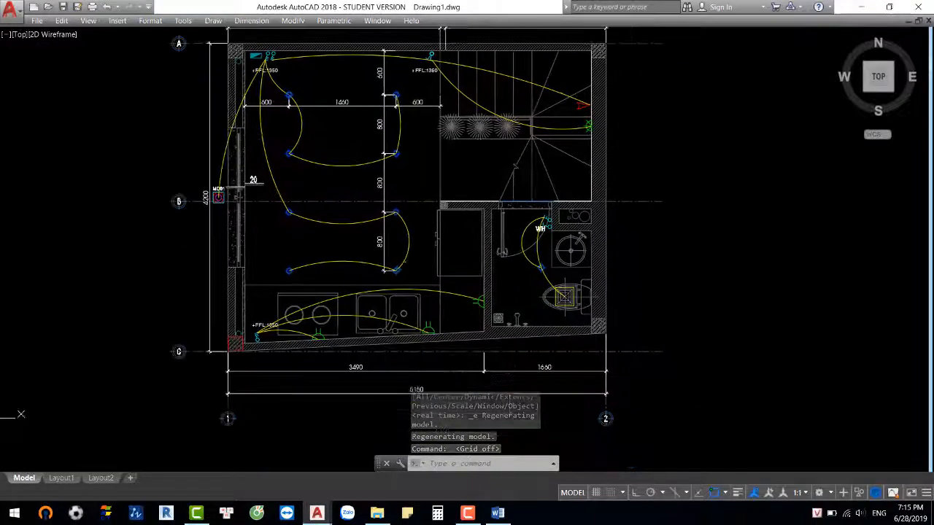
middle_drag(407, 265, 456, 292)
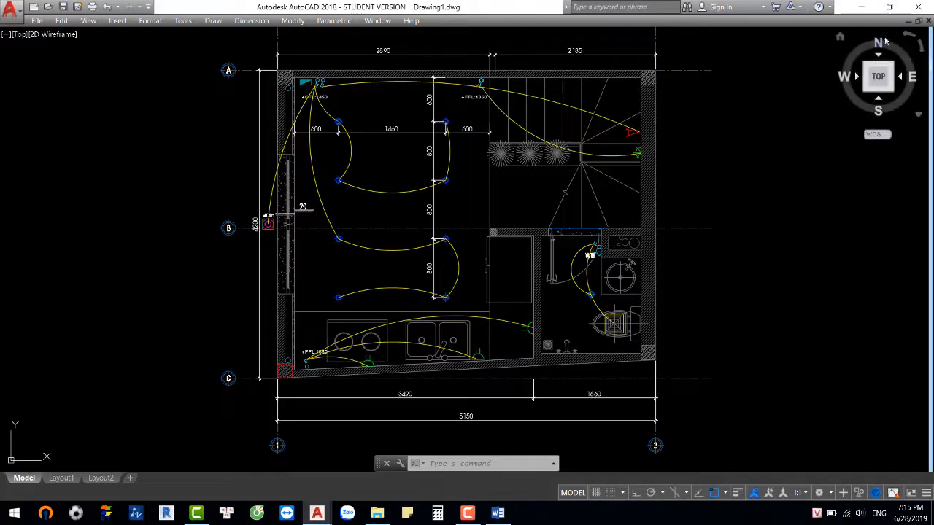
Close the embedded drawing, updating the Word document with its contents, and switch to Word.
click(928, 22)
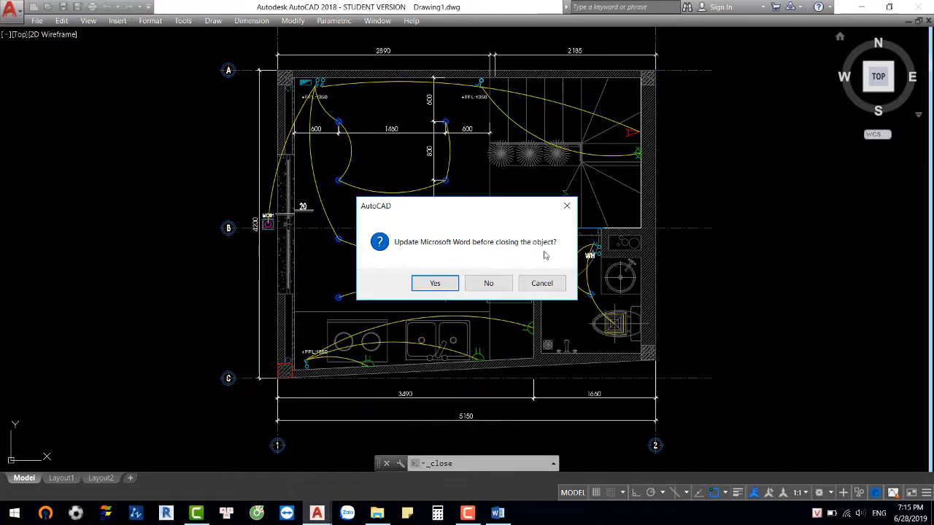
click(436, 285)
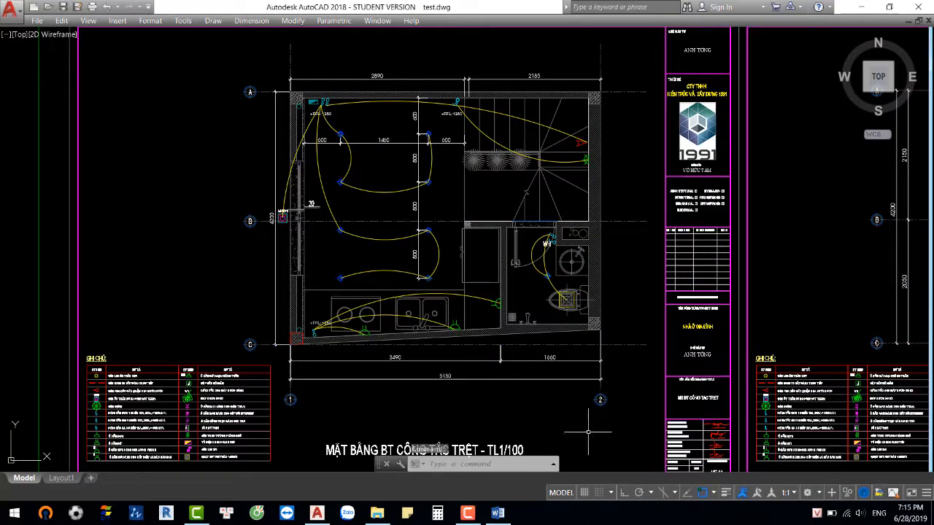
click(500, 514)
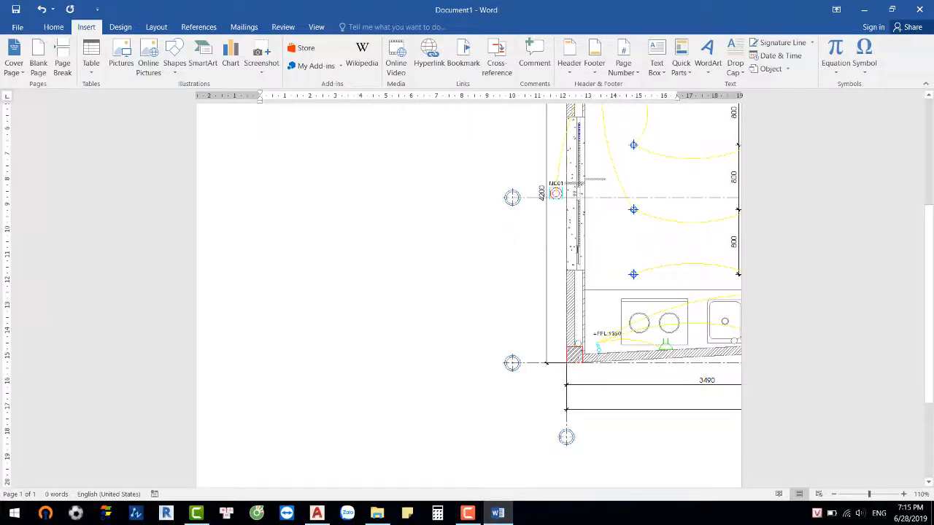
Scale the embedded floor plan object down to fit within the page and stretch it taller.
click(469, 267)
scroll(437, 291, down, 3)
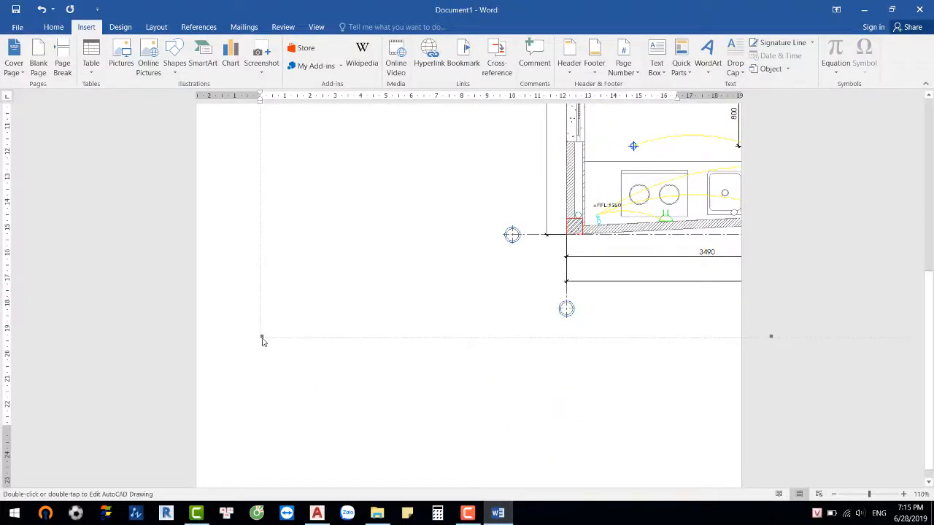
scroll(276, 330, down, 3)
scroll(314, 227, up, 7)
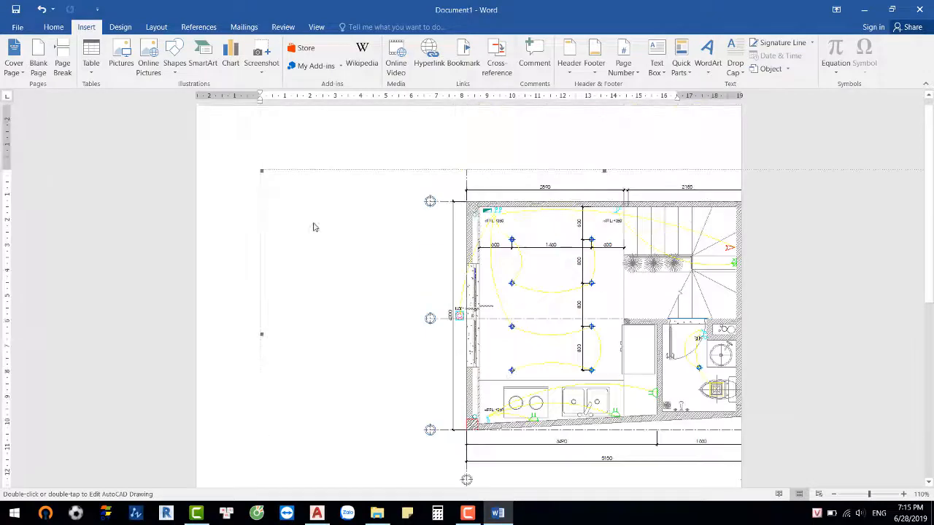
drag(467, 270, 542, 305)
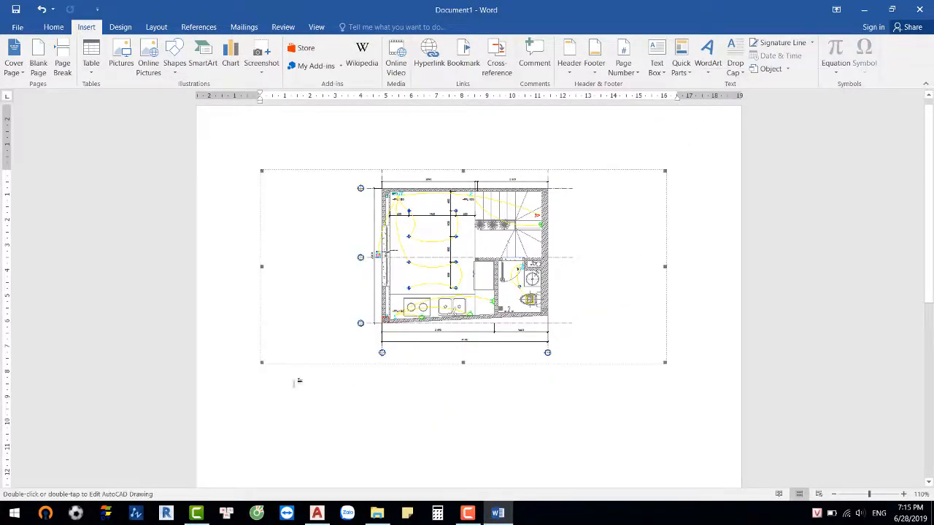
drag(471, 367, 465, 431)
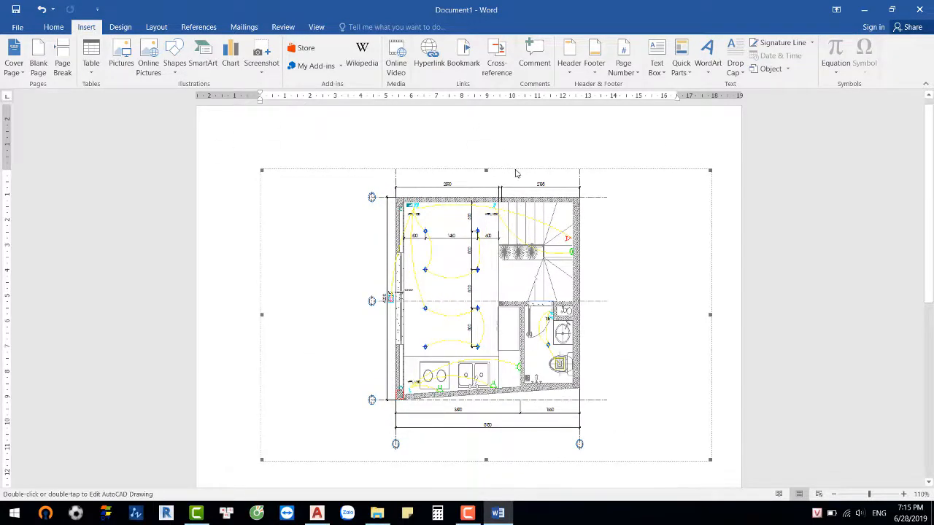
scroll(480, 151, down, 2)
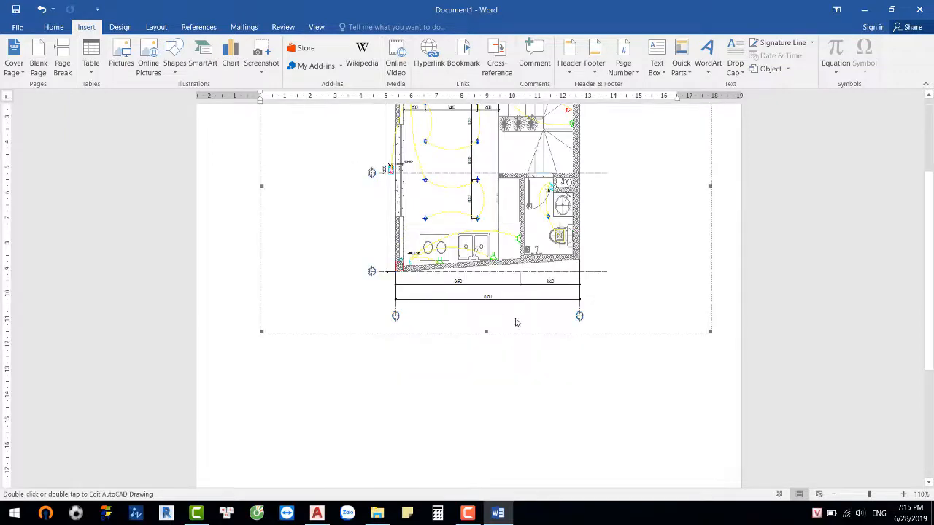
ctrl+scroll(513, 279, up, 6)
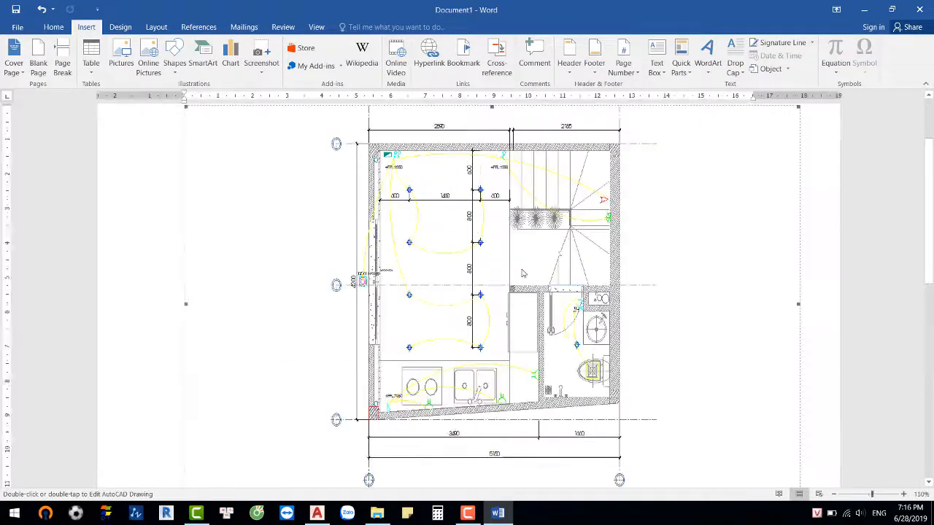
ctrl+scroll(513, 277, down, 4)
ctrl+scroll(513, 277, down, 2)
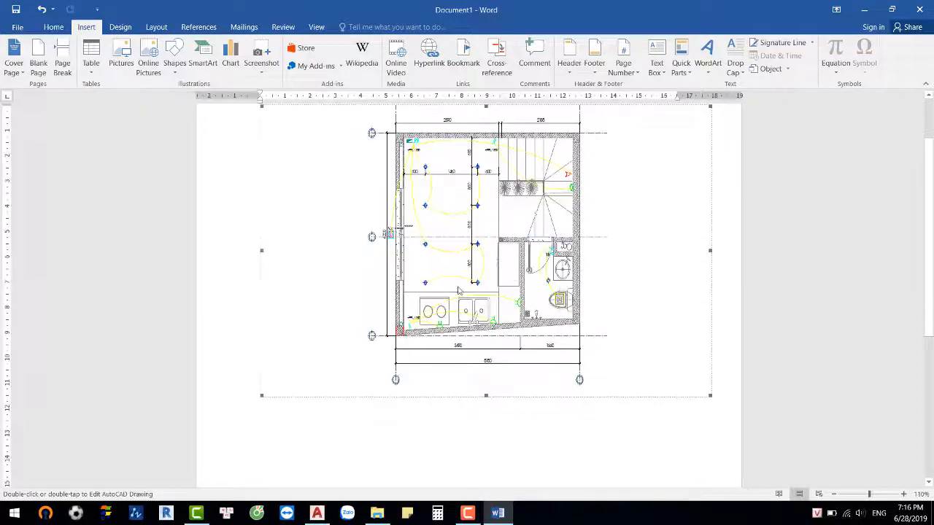
Close the current Word document without saving it.
scroll(359, 358, down, 4)
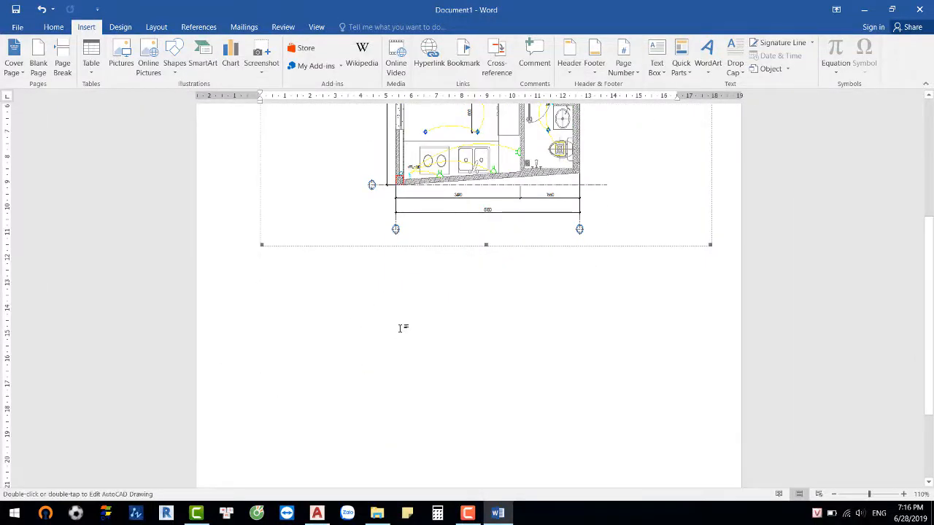
key(alt+Tab)
key(alt+F4)
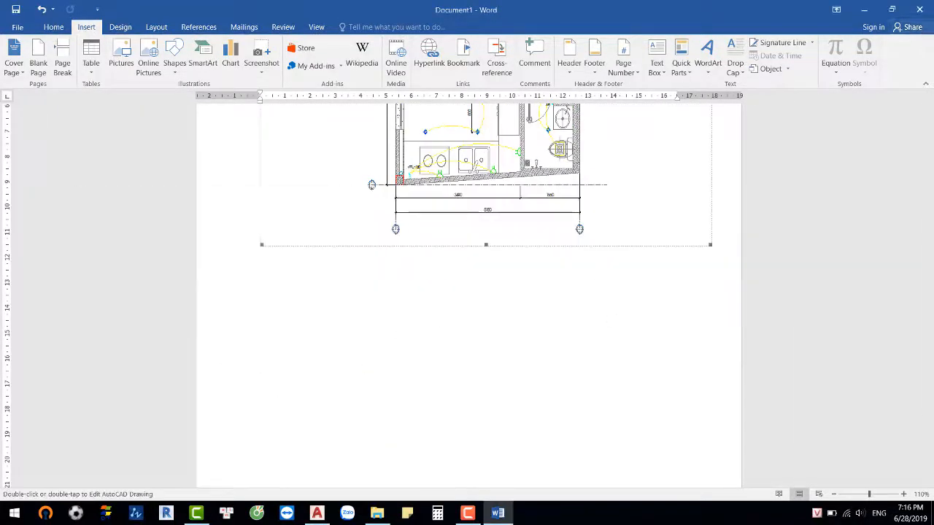
click(466, 280)
Launch Word 2016 and create a new blank document.
click(14, 513)
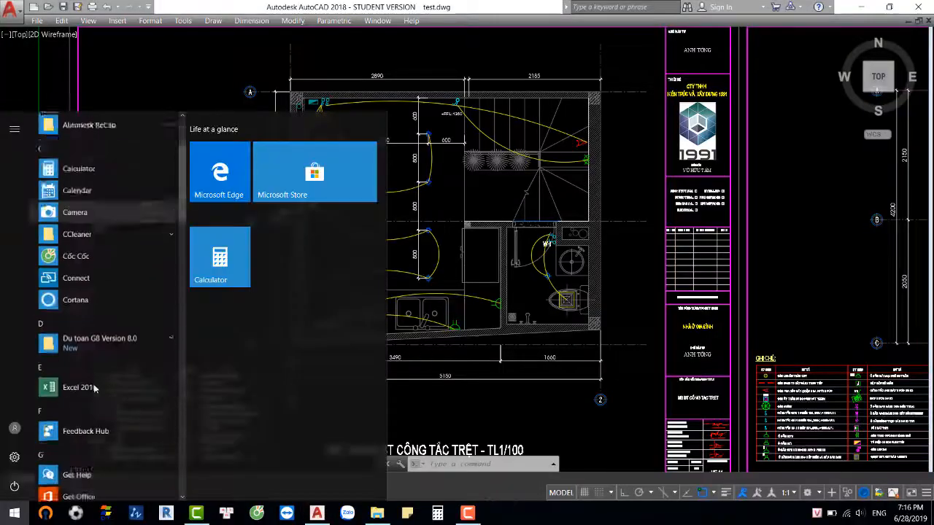
scroll(95, 392, down, 15)
scroll(96, 392, down, 2)
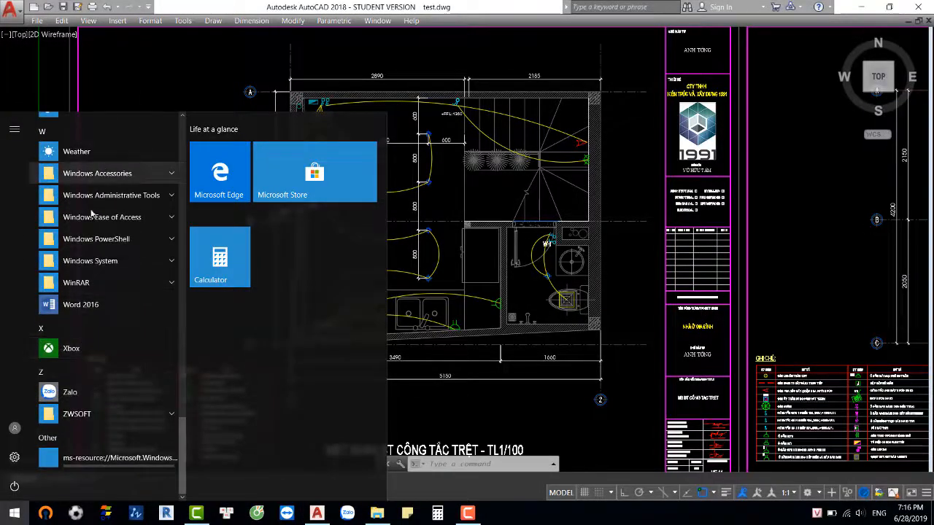
click(108, 302)
click(354, 139)
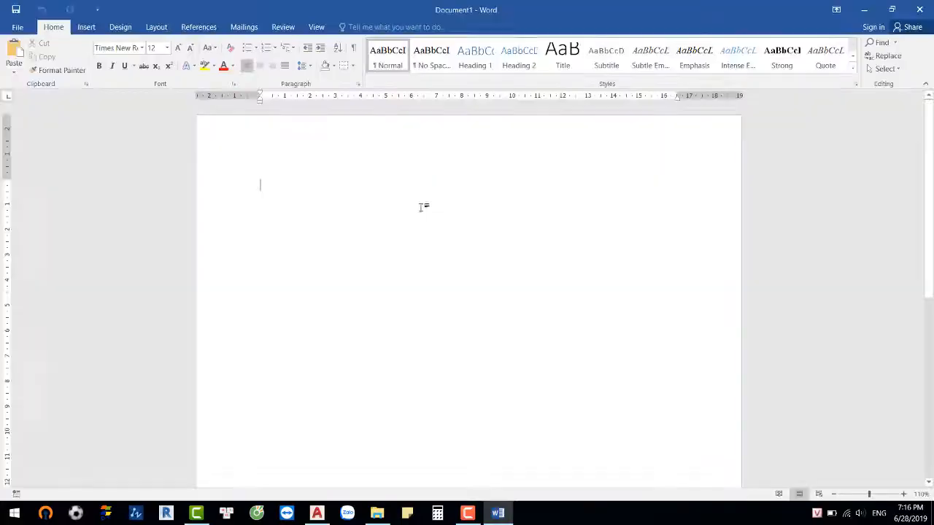
Insert a new AutoCAD Drawing object into the blank Word document.
click(317, 512)
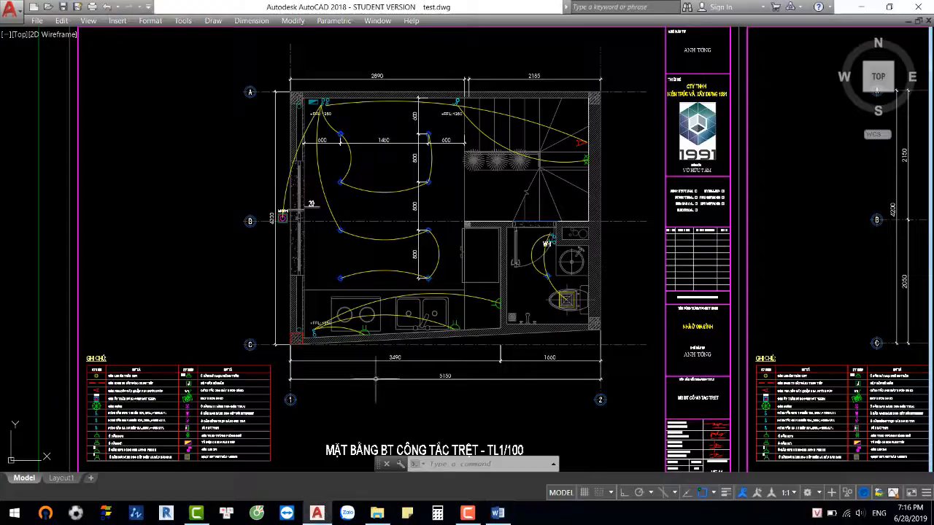
click(498, 513)
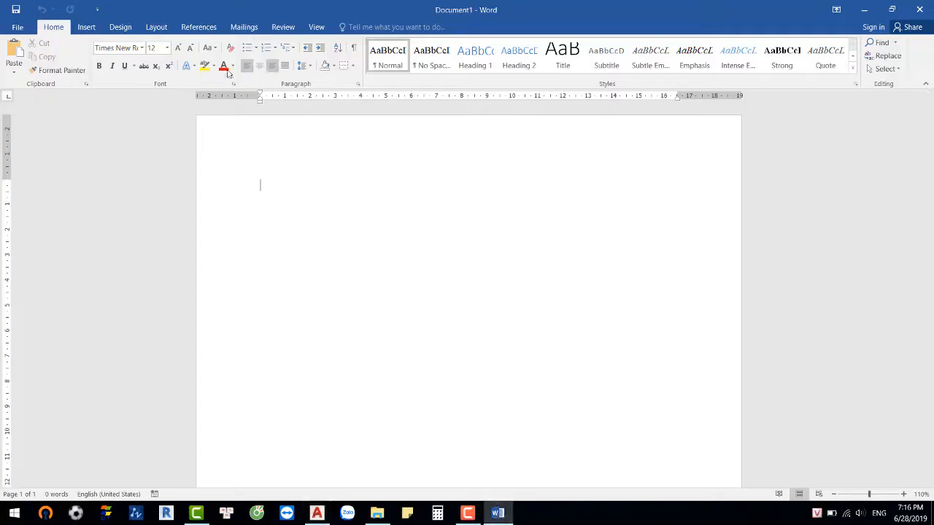
click(91, 28)
click(770, 69)
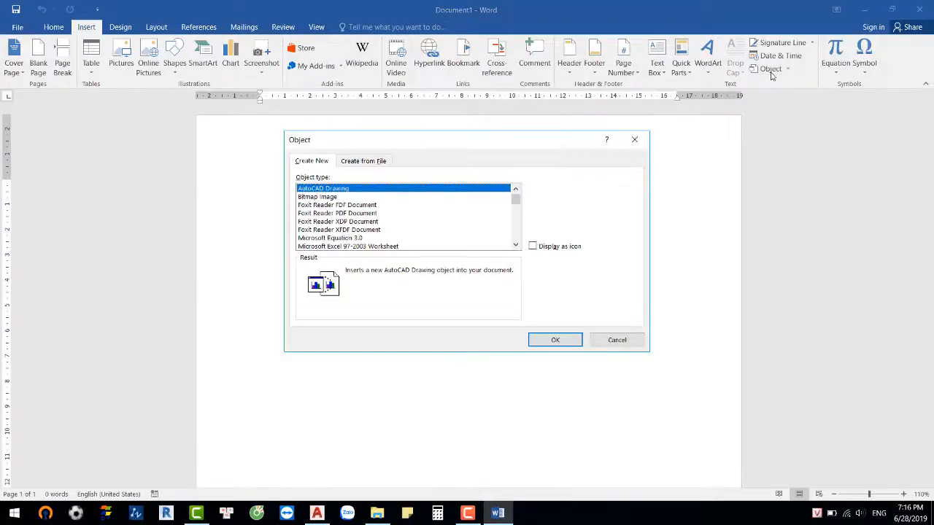
click(554, 341)
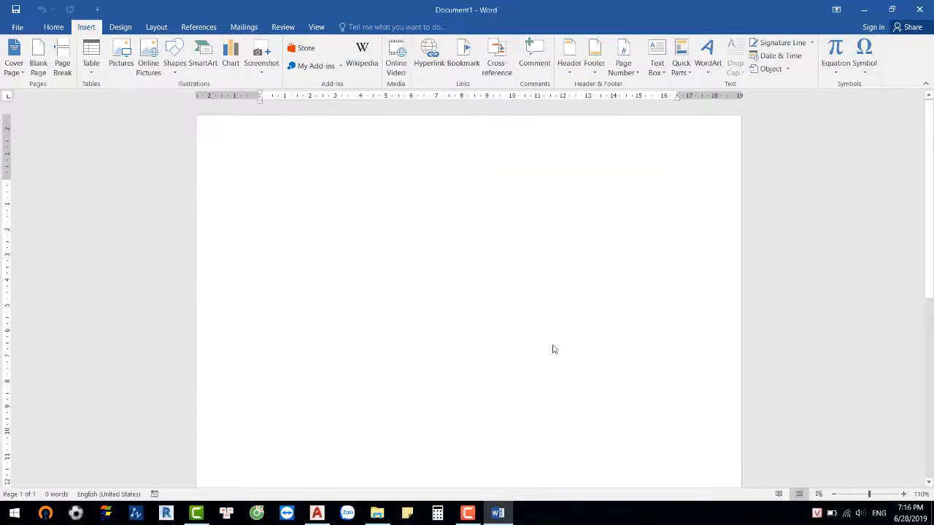
Switch to test.dwg and copy the electrical cabinet installation detail, including its enlarged circular view and both wall sections.
click(322, 512)
click(271, 465)
scroll(442, 249, down, 5)
mouse_move(585, 307)
middle_down()
mouse_move(377, 218)
mouse_move(335, 227)
middle_up()
middle_drag(650, 305, 497, 210)
scroll(815, 261, up, 2)
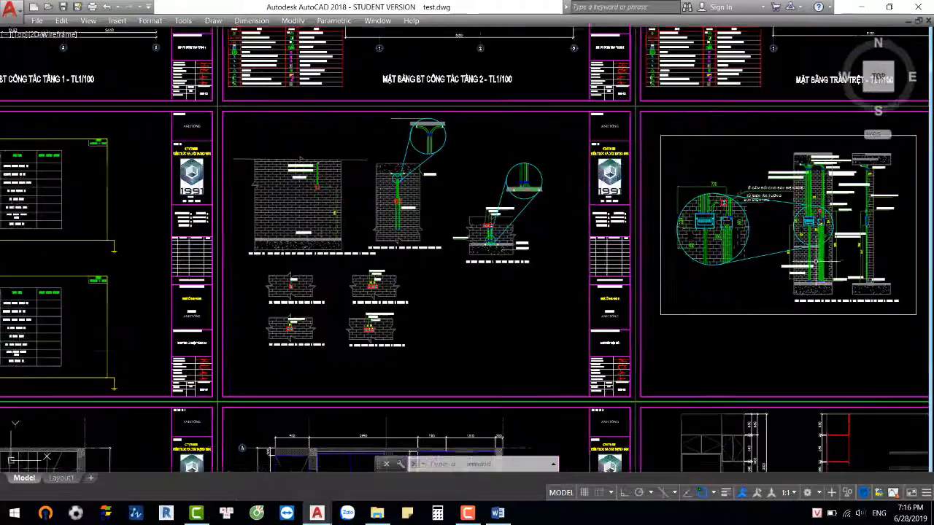
middle_drag(815, 261, 601, 264)
scroll(615, 217, up, 2)
middle_drag(546, 234, 493, 210)
scroll(562, 318, down, 2)
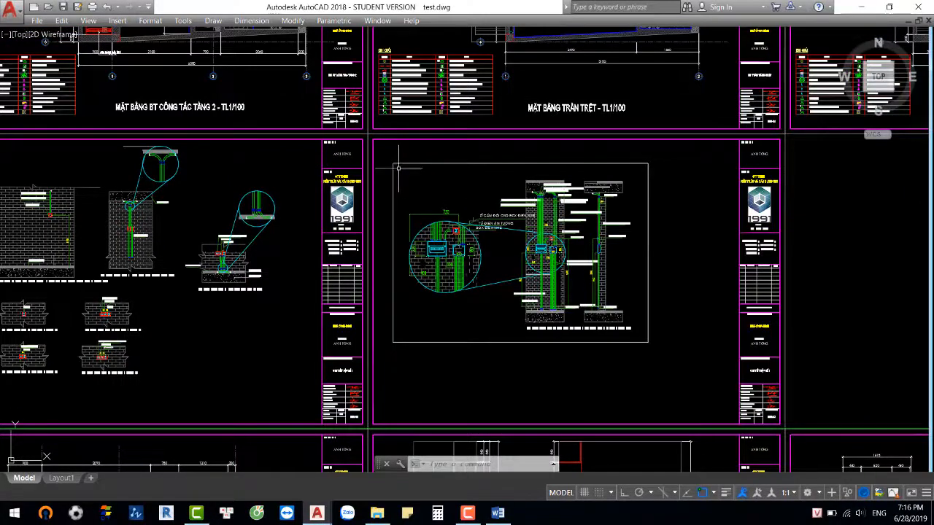
click(399, 168)
click(667, 385)
key(ctrl+c)
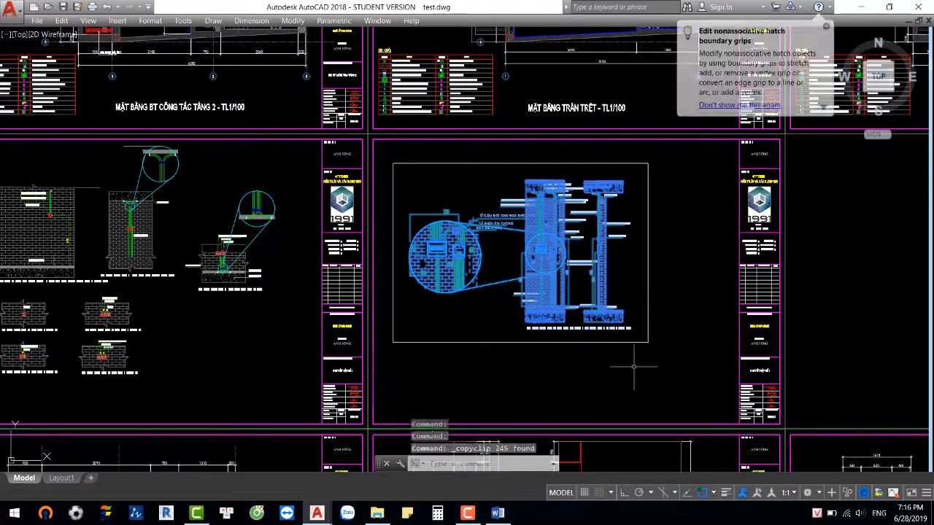
Switch to the embedded drawing Drawing2.dwg and paste the copied detail at insertion point 0,0.
key(alt+Tab)
key(alt+Tab)
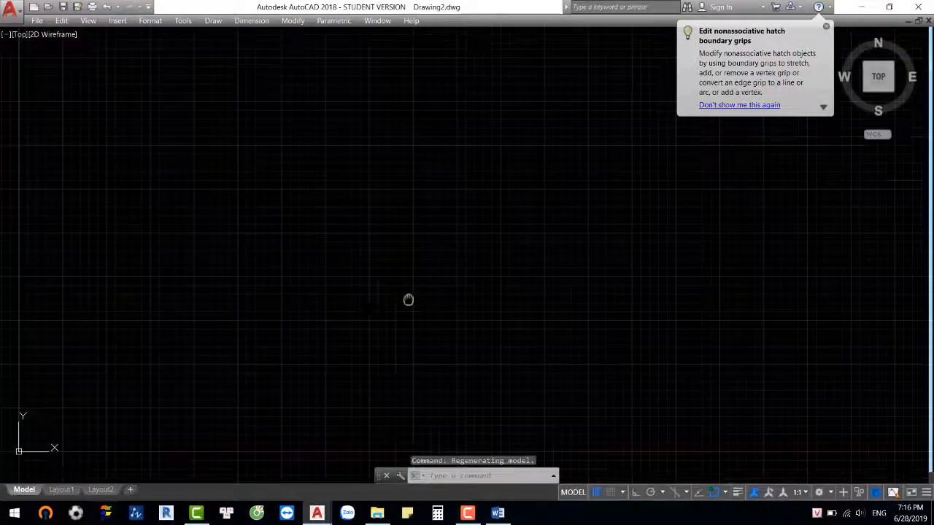
middle_drag(408, 300, 489, 222)
scroll(489, 244, down, 2)
middle_drag(489, 260, 456, 321)
key(ctrl+v)
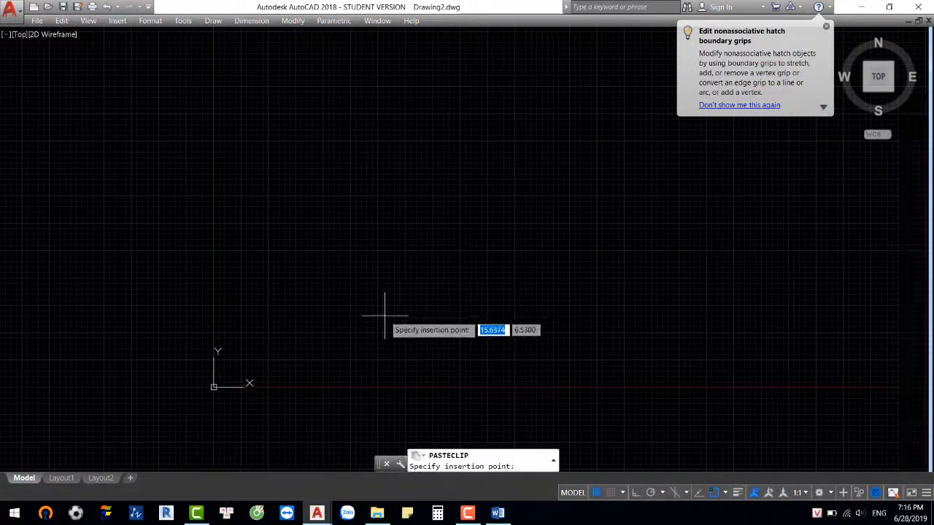
text(0,0)
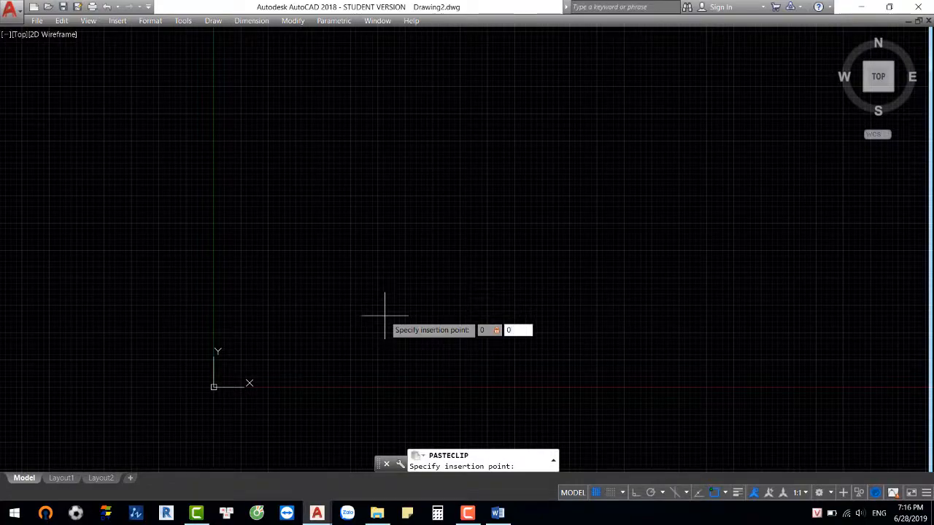
key(Return)
Zoom the embedded drawing to the extents of the pasted detail and turn off the grid.
middle_click(507, 260)
middle_click(506, 261)
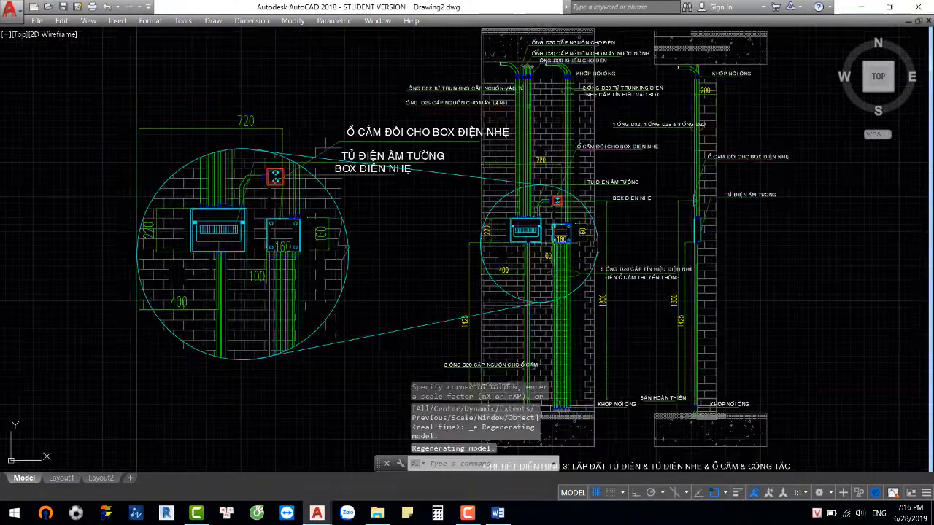
click(596, 493)
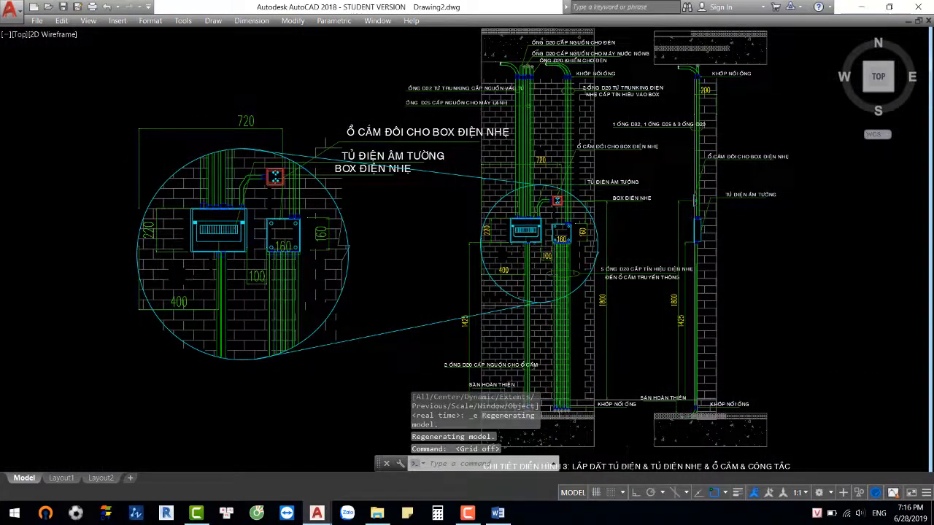
mouse_move(587, 248)
middle_down()
mouse_move(575, 283)
mouse_move(577, 243)
mouse_move(565, 250)
middle_up()
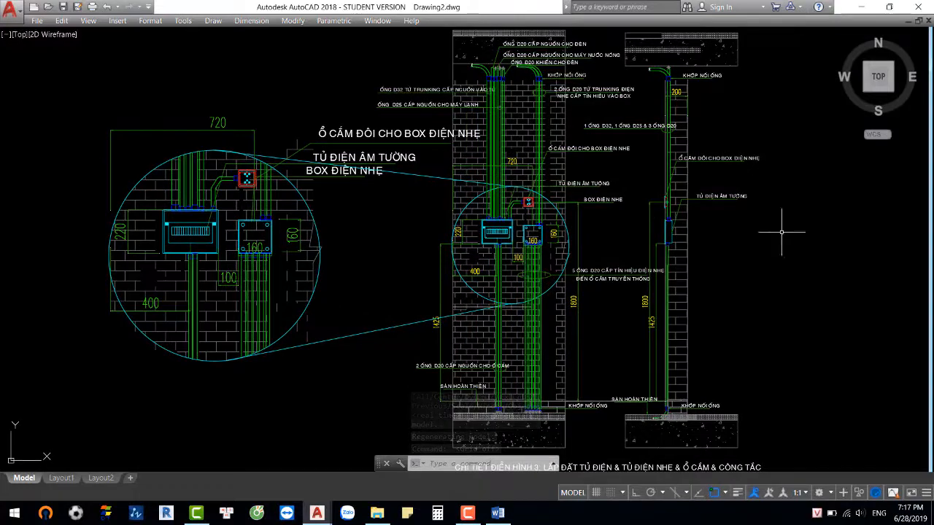
Close the embedded drawing, updating Microsoft Word with its contents, and switch to the Word document.
click(927, 20)
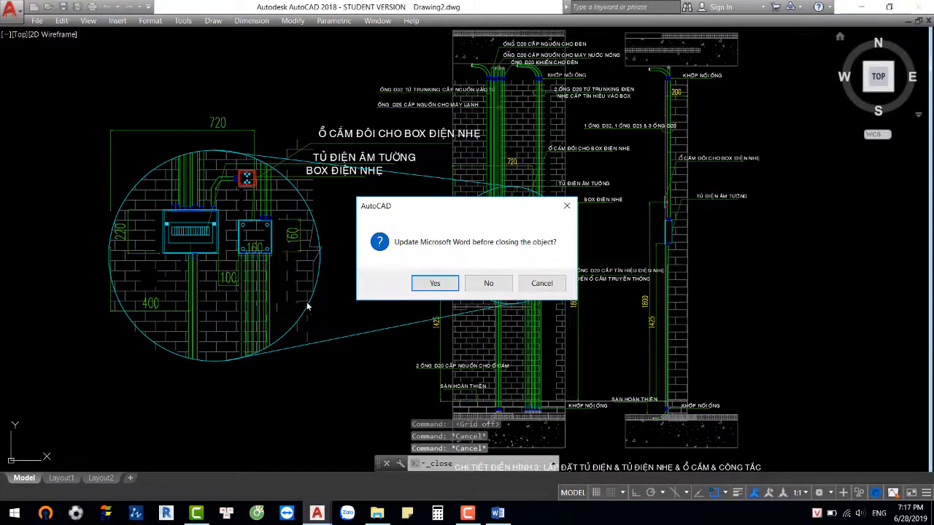
click(437, 283)
mouse_move(503, 517)
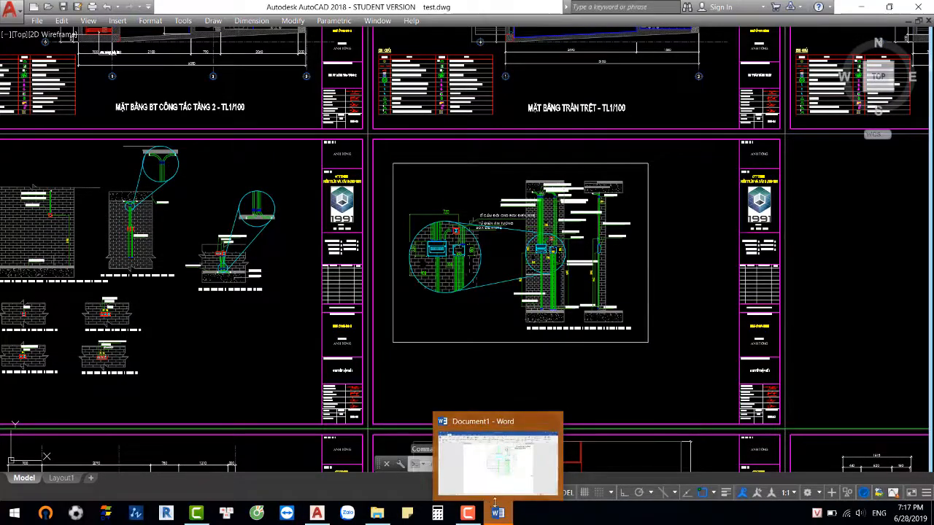
click(503, 474)
Move the paragraph's right indent out to about 18.5 on the ruler and shrink the embedded detail object to fit within the page.
click(455, 263)
scroll(374, 312, down, 5)
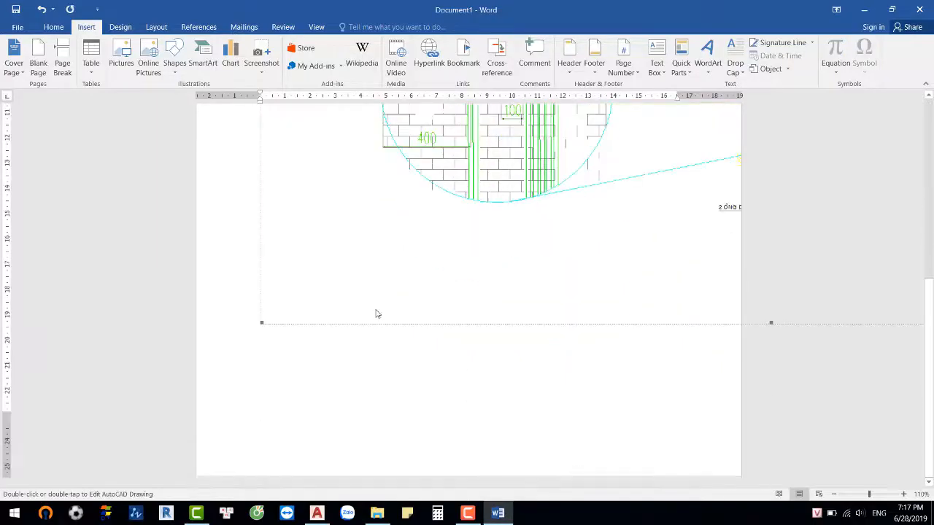
scroll(323, 319, up, 10)
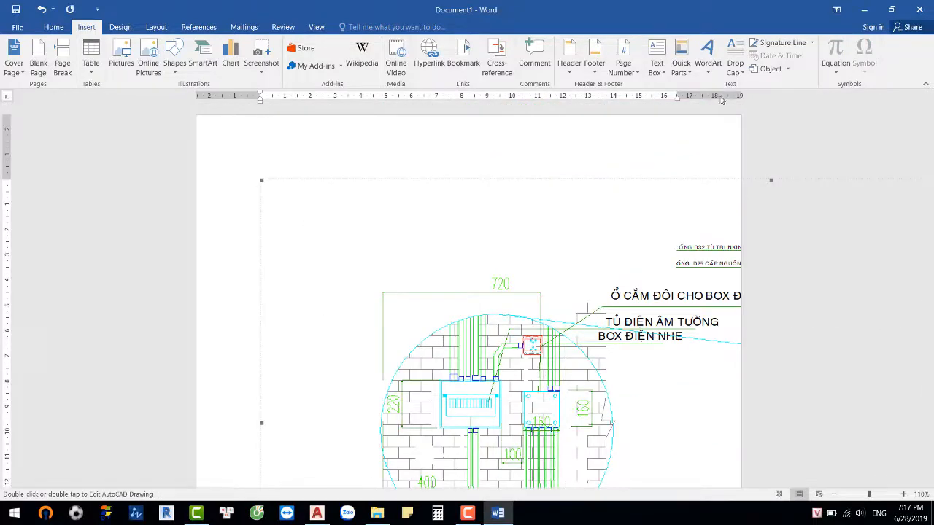
drag(685, 95, 722, 96)
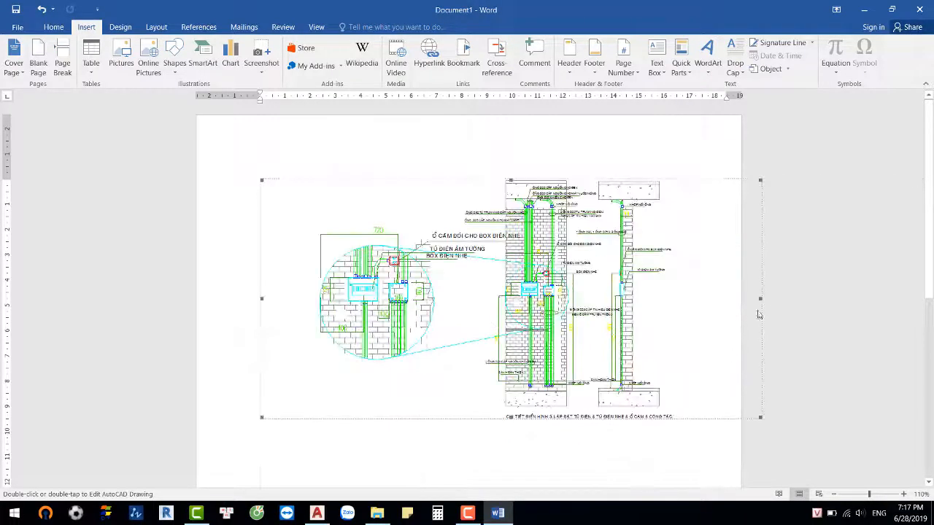
drag(744, 300, 692, 300)
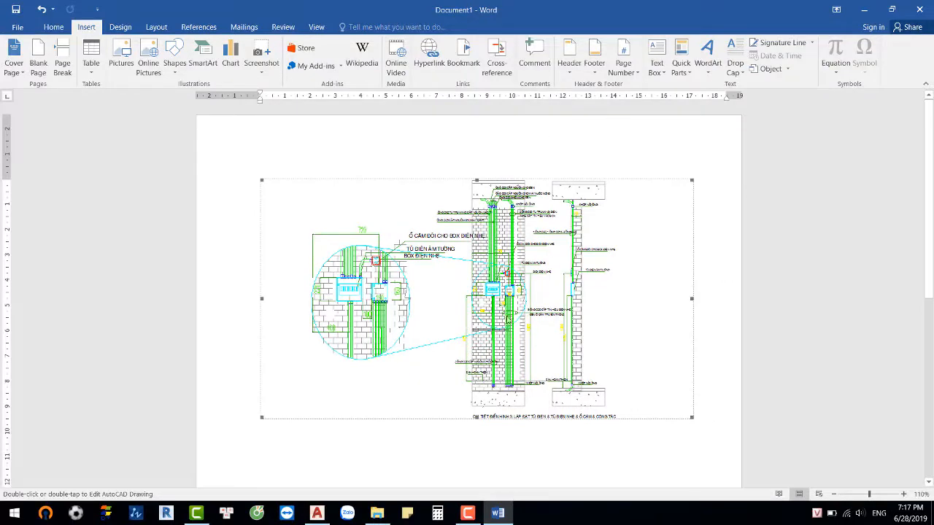
scroll(443, 340, down, 3)
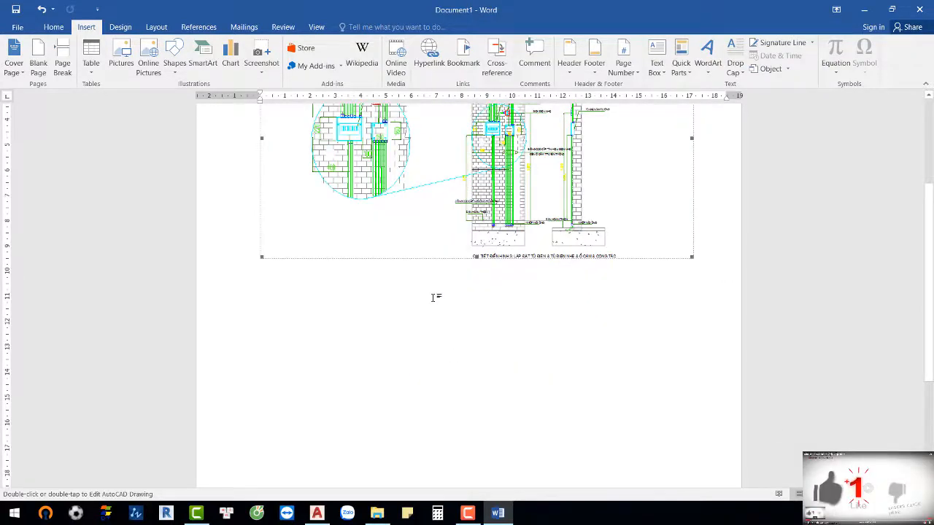
scroll(432, 298, up, 3)
click(438, 219)
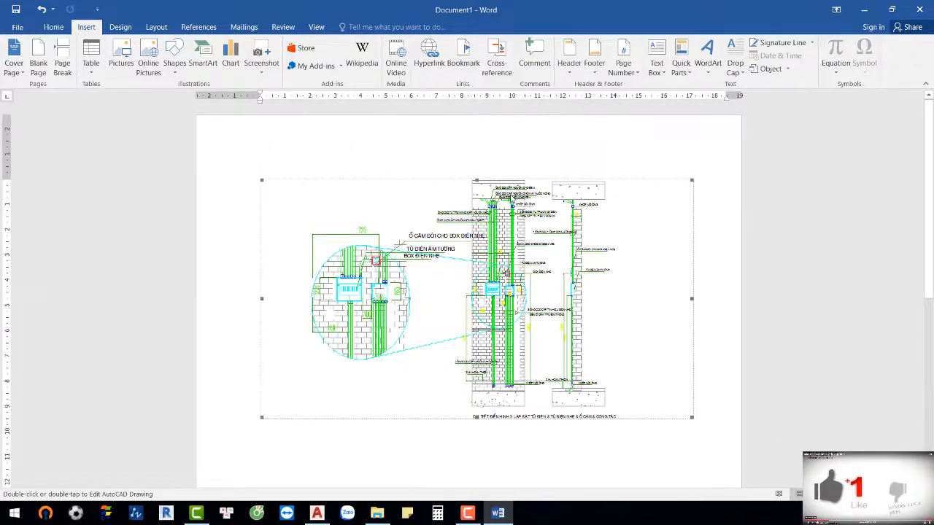
scroll(427, 266, down, 3)
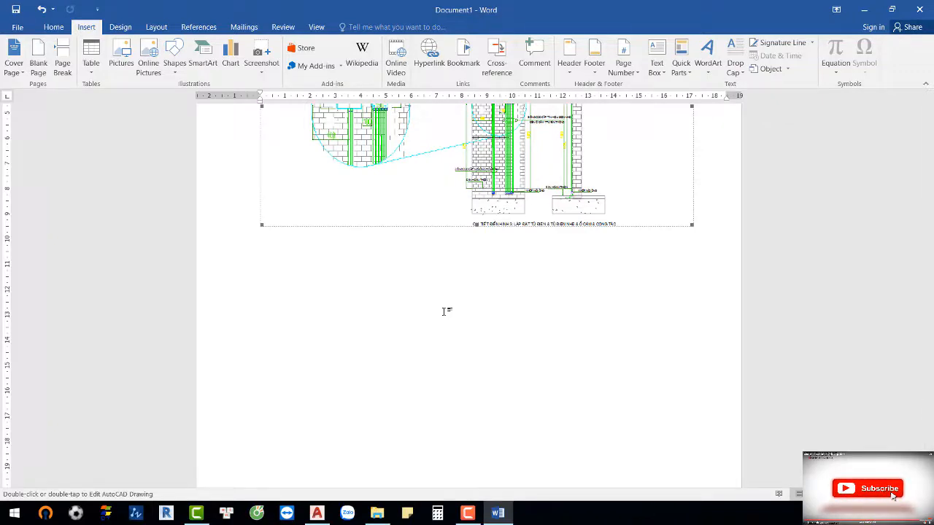
click(467, 514)
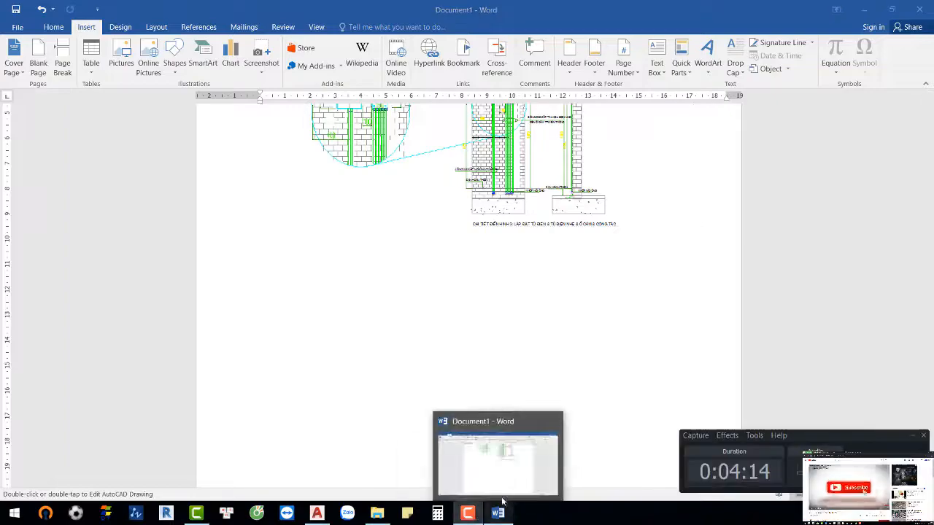